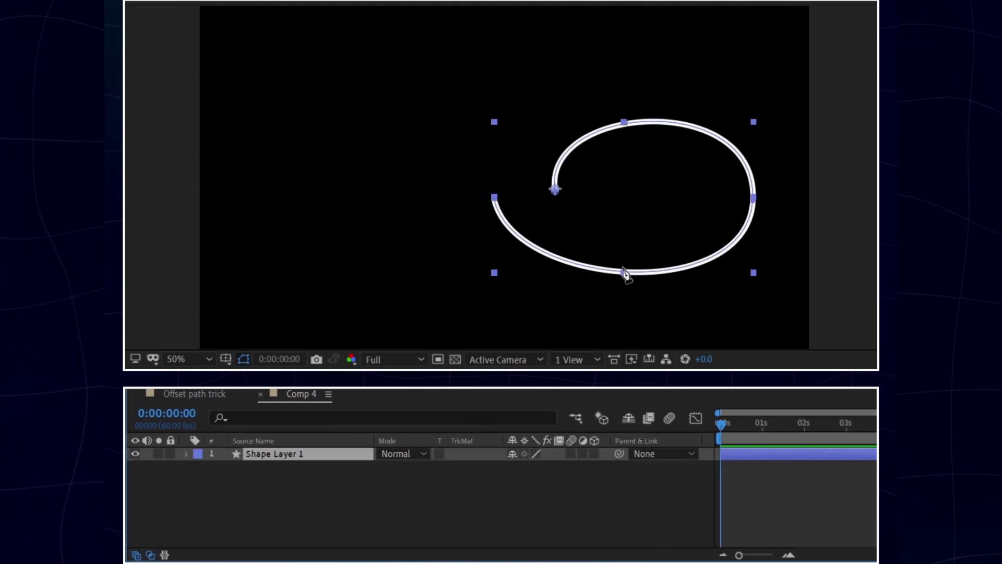
- Drag the curl path's left vertex slightly outward to the left
left_click_drag(494, 197, 489, 199)
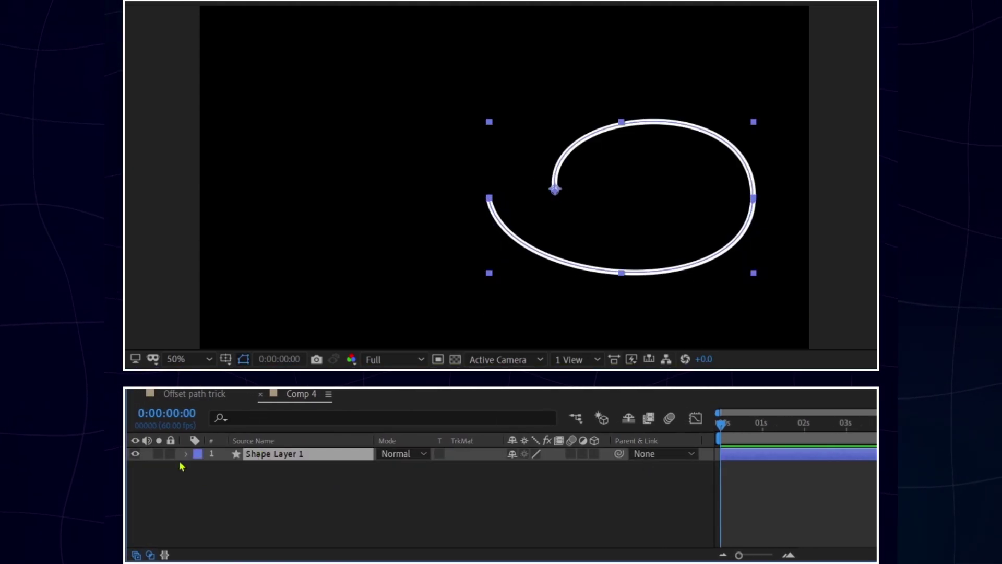
- Add Offset Paths to the curl with Amount 171 and Round Join
left_click(602, 468)
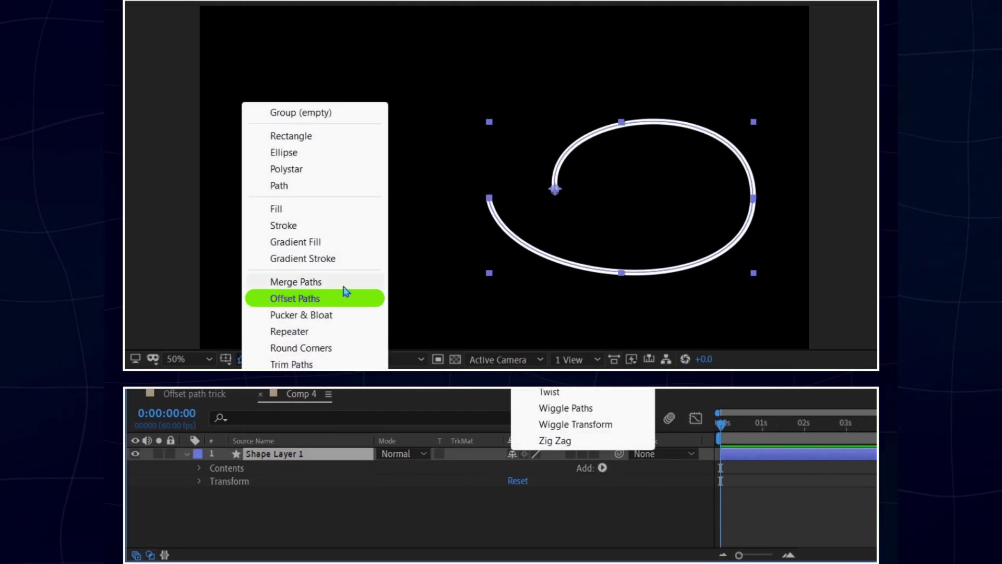
left_click(287, 302)
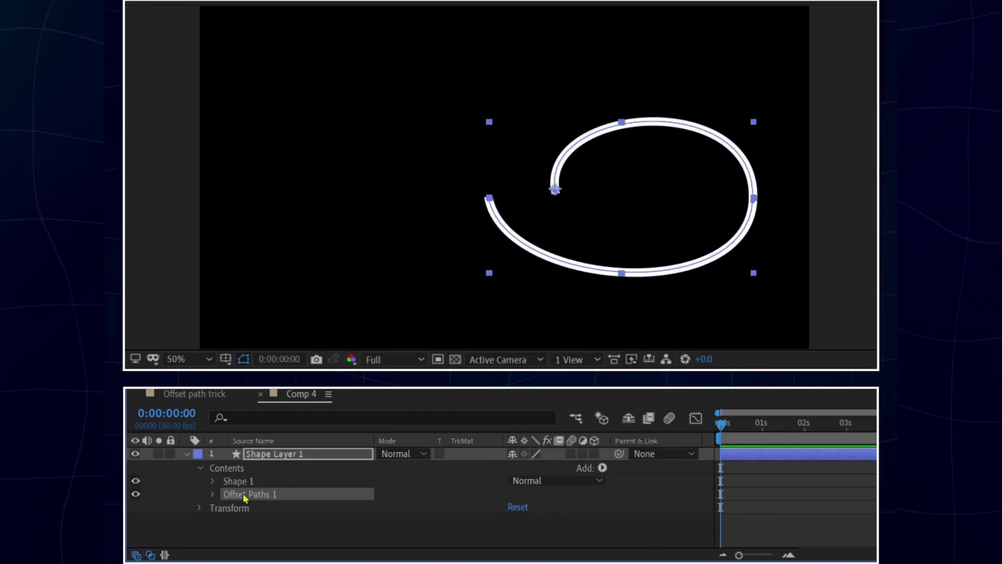
left_click_drag(513, 506, 645, 506)
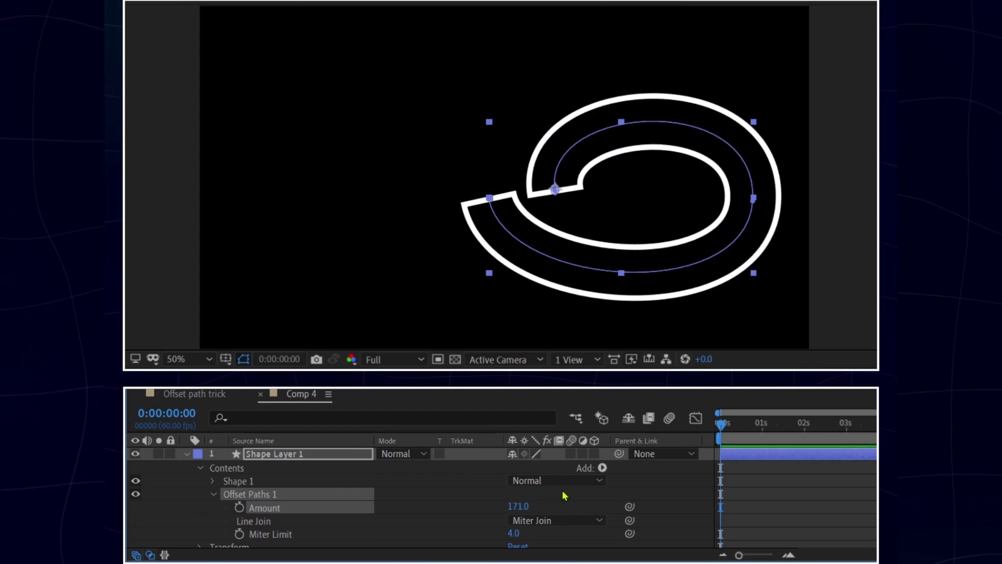
scroll(564, 501, "down", 1)
left_click(548, 514)
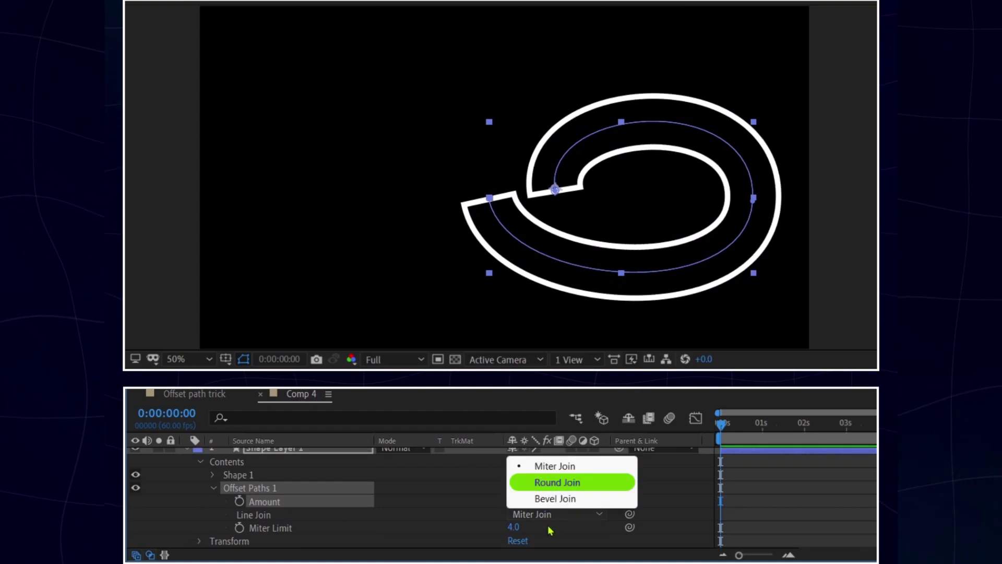
left_click(580, 489)
left_click_drag(487, 203, 416, 205)
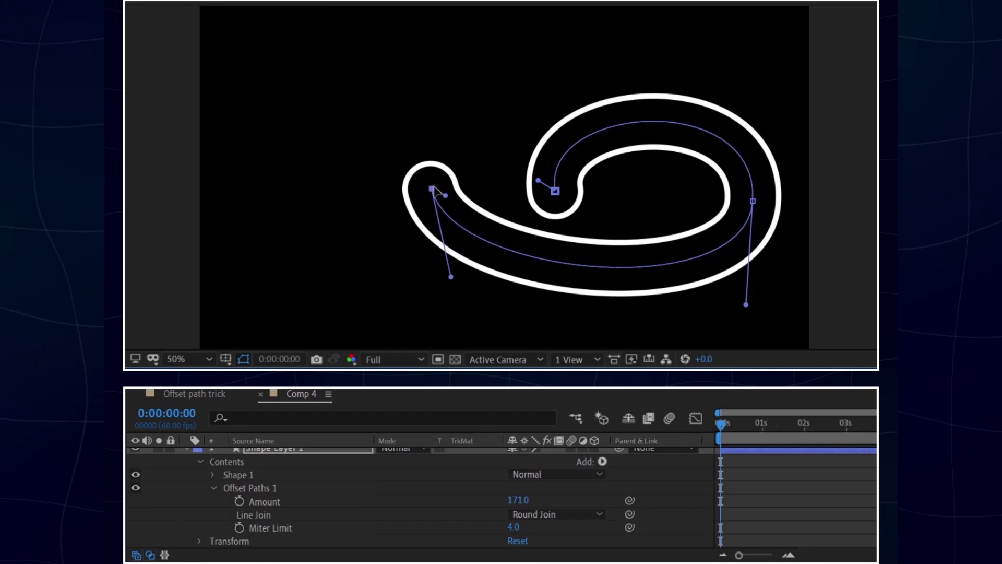
- Add Trim Paths to Shape 1 and enable Start and End keyframing
left_click(238, 481)
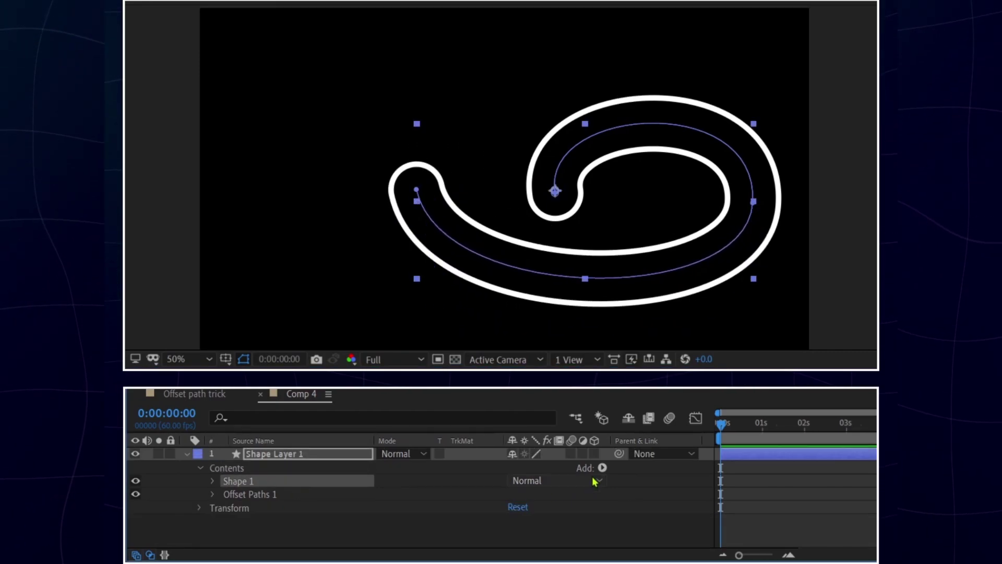
left_click(602, 468)
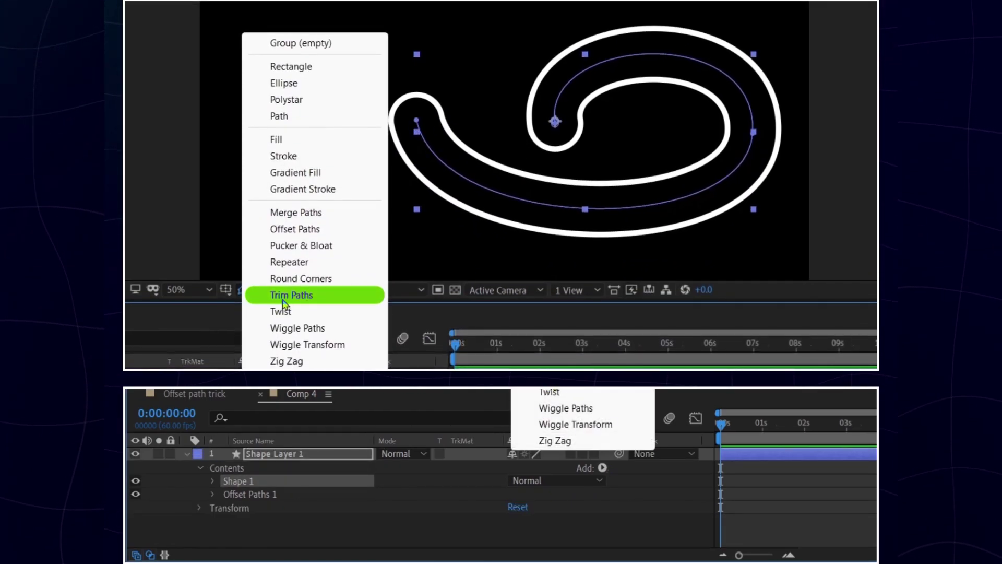
left_click(283, 296)
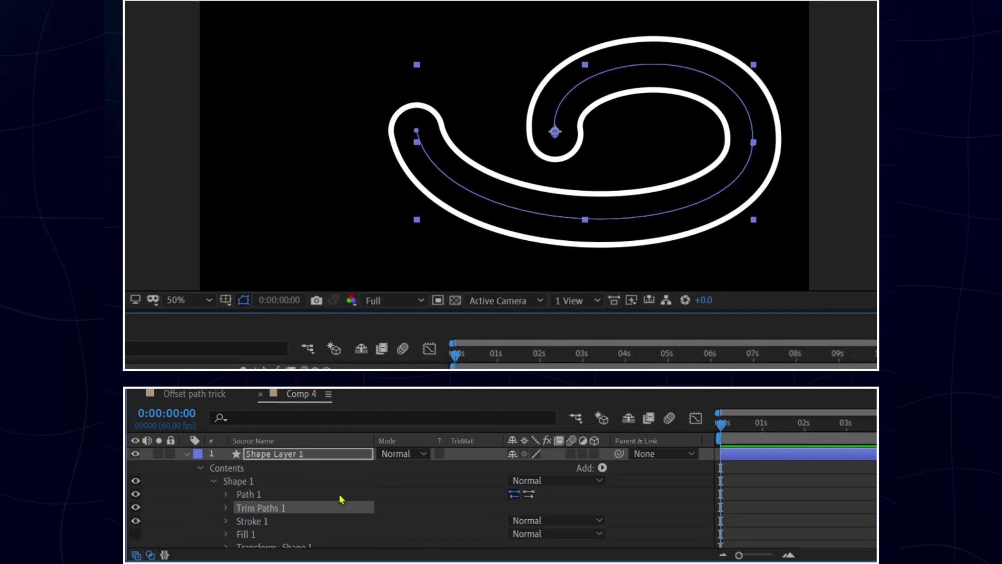
left_click(226, 508)
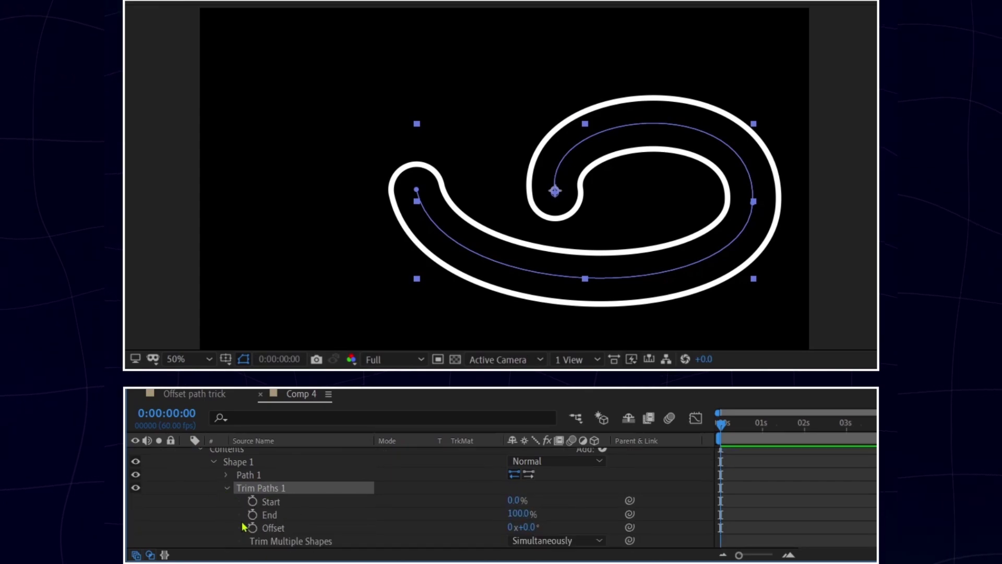
left_click(252, 501)
left_click(253, 514)
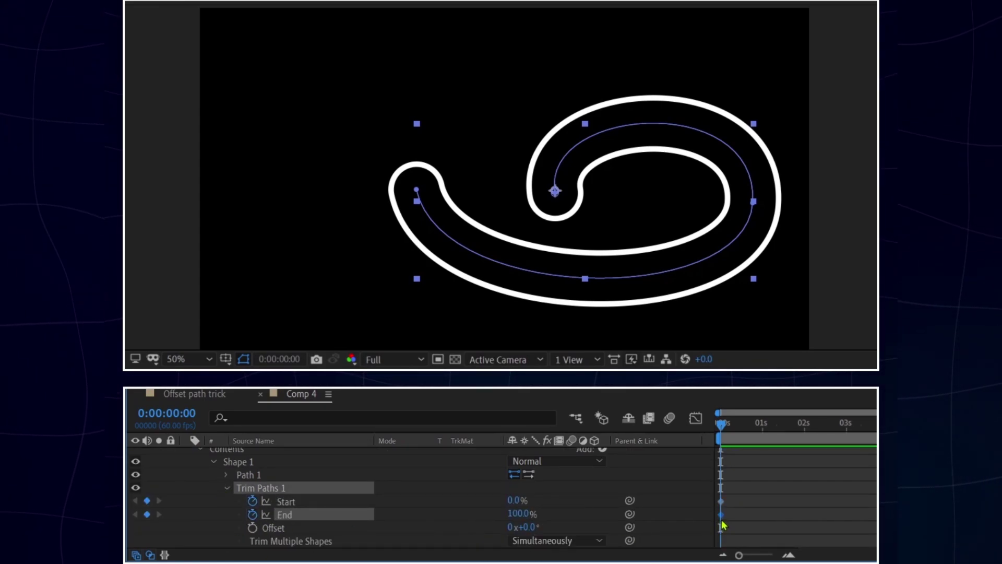
- Keyframe Trim Paths End from 0% to 100% and Start to 100%
left_click_drag(520, 513, 442, 514)
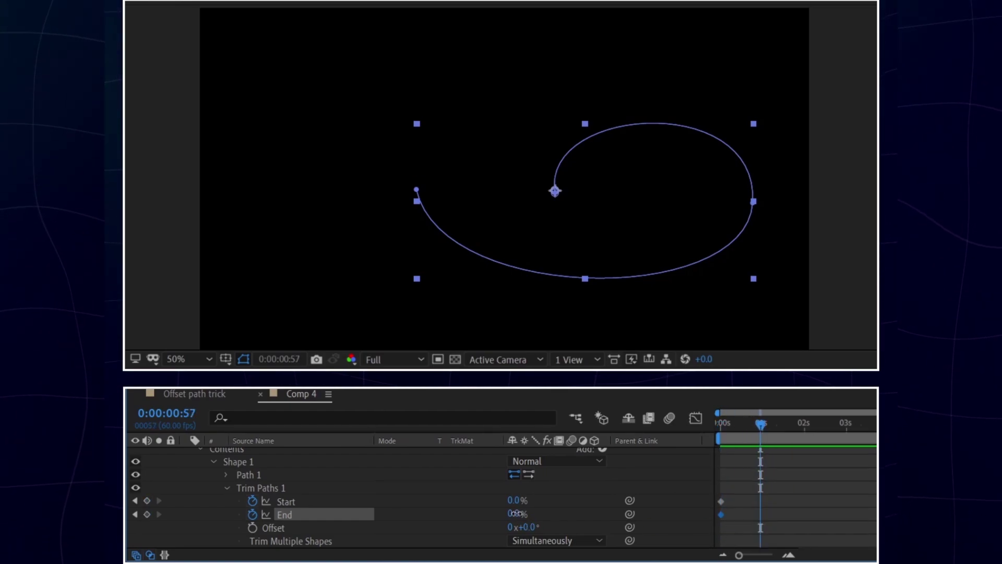
left_click_drag(517, 514, 612, 518)
mouse_move(517, 500)
left_mouse_down()
mouse_move(563, 501)
mouse_move(526, 513)
left_mouse_up()
- Stagger the Start and End keyframes, apply Easy Ease, and play the animation
mouse_move(771, 506)
left_mouse_down()
mouse_move(716, 509)
mouse_move(730, 501)
left_mouse_up()
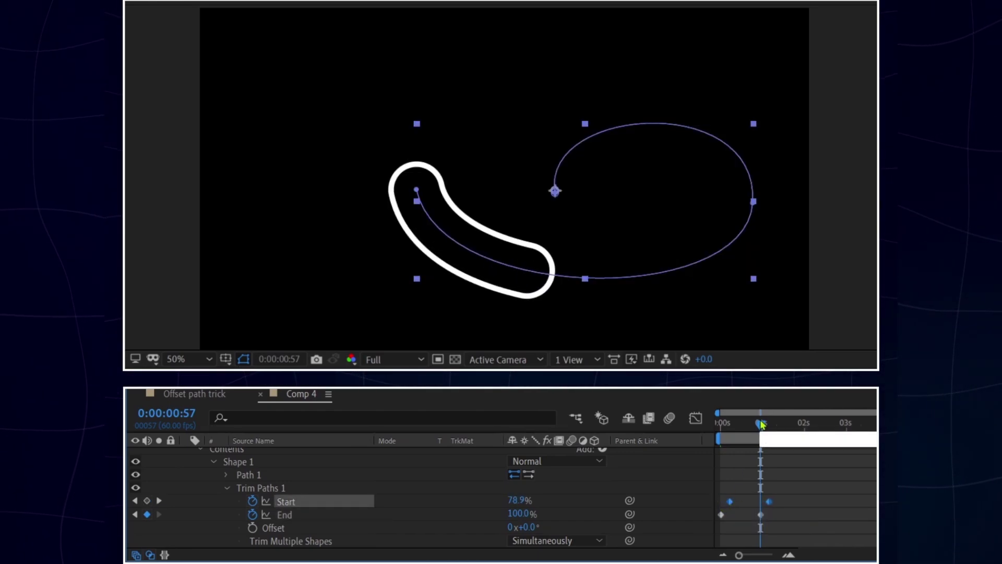
left_click_drag(761, 426, 720, 427)
mouse_move(779, 523)
left_mouse_down()
mouse_move(740, 495)
mouse_move(749, 514)
left_mouse_up()
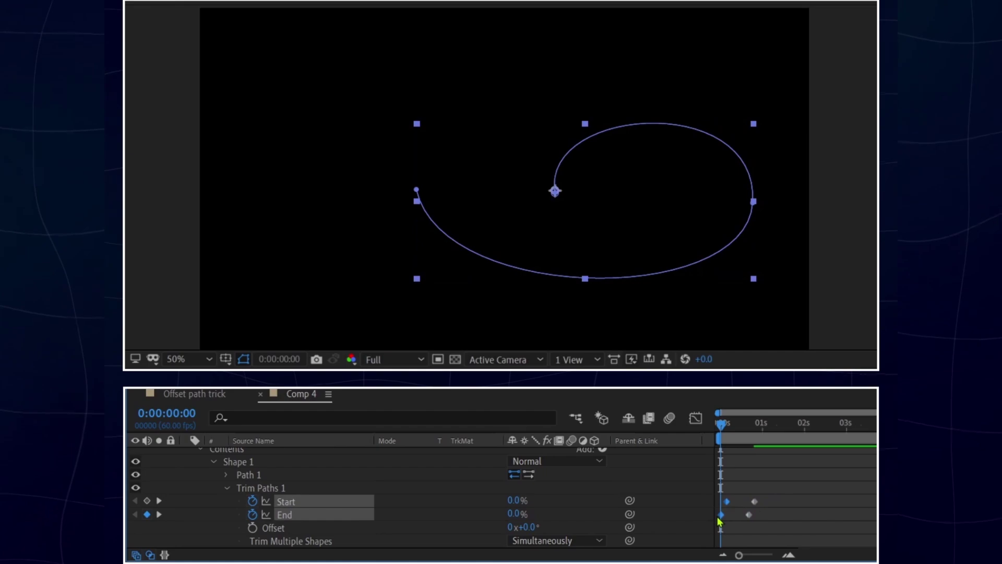
right_click(721, 514)
mouse_move(472, 537)
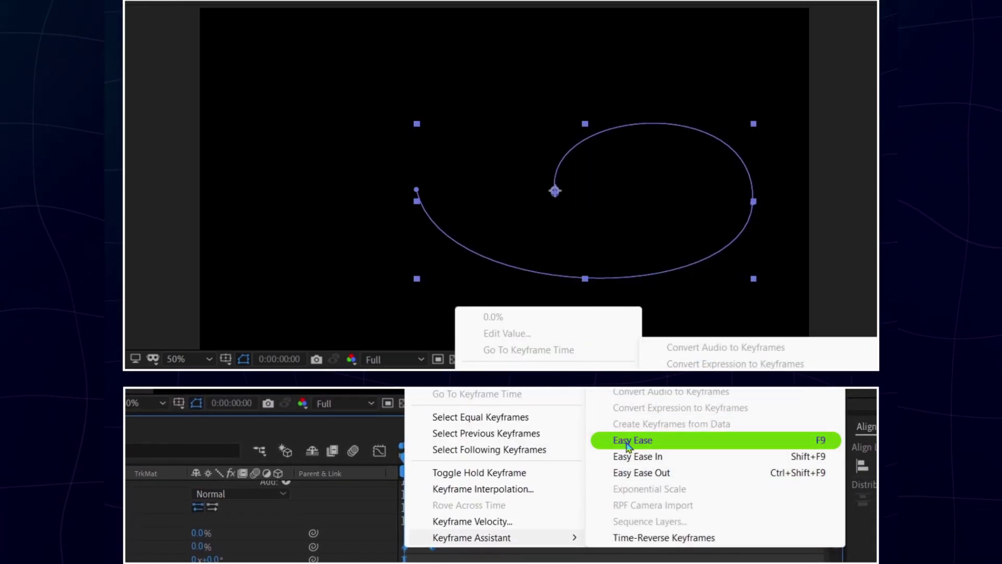
left_click(627, 440)
key("space")
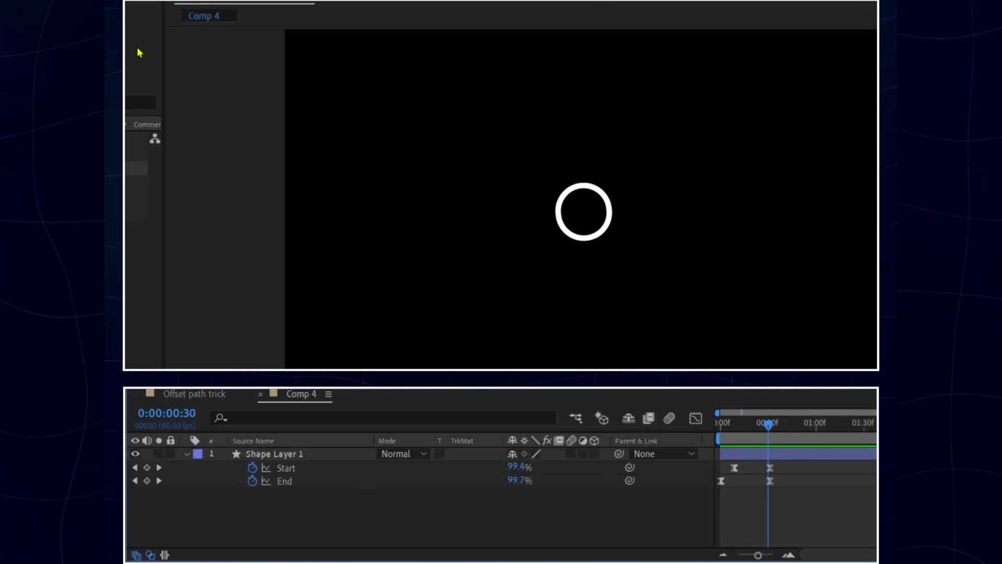
- Create Shape Layer 2 as an ellipse matching the white ring, with its anchor point centred
left_click(524, 179)
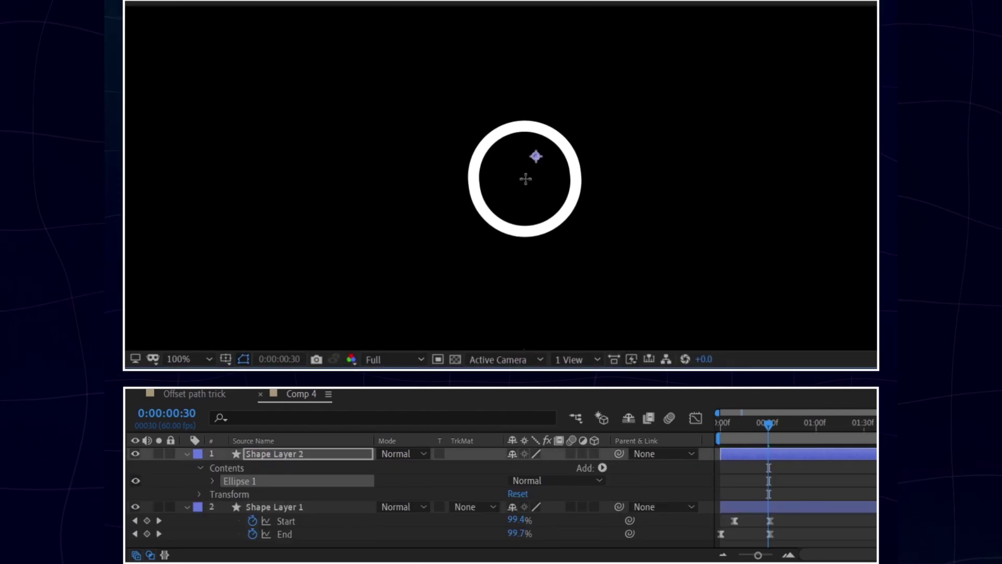
left_click_drag(562, 208, 577, 218)
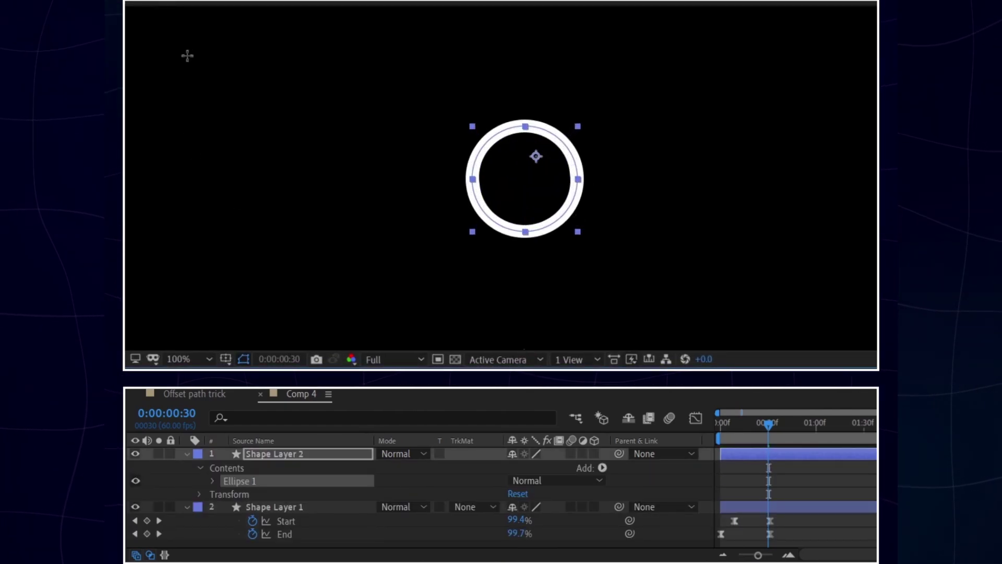
key("ctrl+alt+Home")
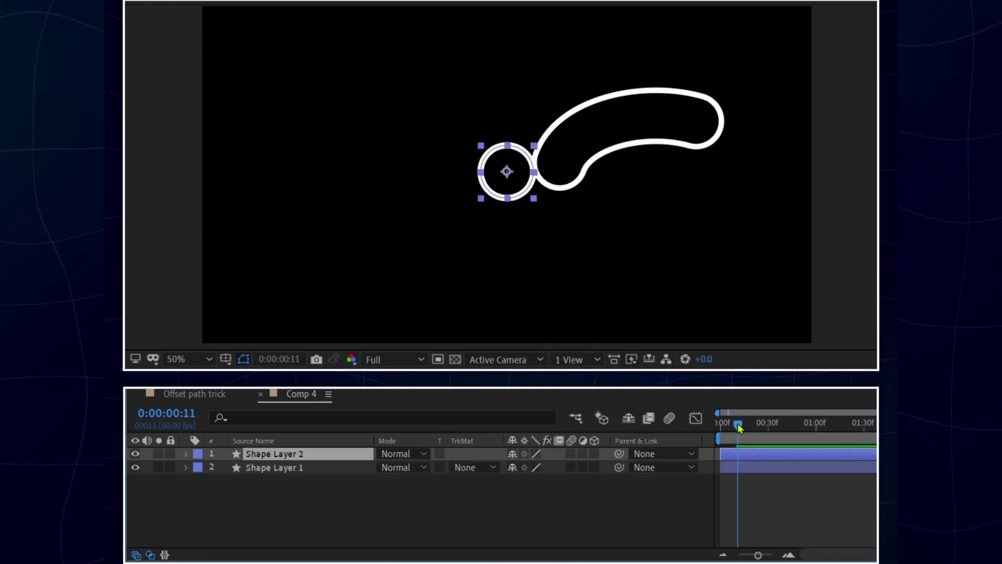
left_click_drag(733, 424, 767, 427)
- Keyframe the ring's Position moving up, then back to centre
key("alt+shift+p")
left_click_drag(496, 152, 504, 138)
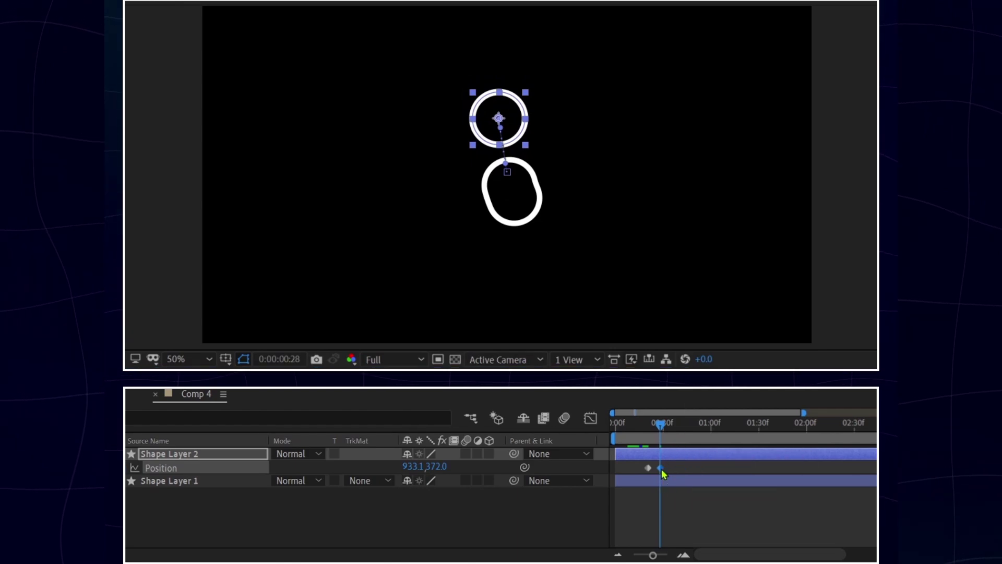
left_click_drag(660, 427, 674, 438)
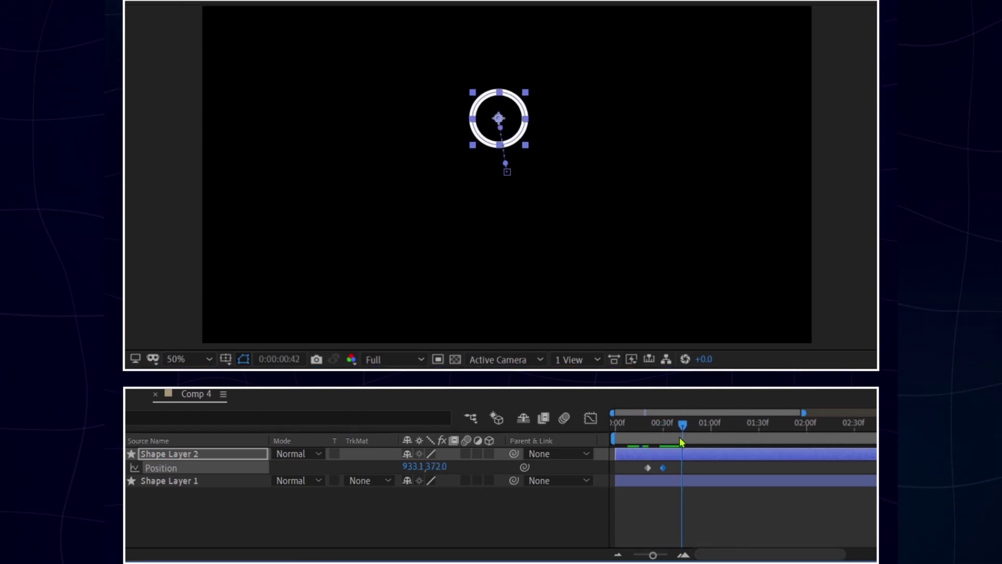
key("ctrl+v")
- Shift the centre keyframe later and add a keyframe dropping the ring below centre
mouse_move(688, 444)
left_mouse_down()
mouse_move(703, 468)
mouse_move(688, 486)
left_mouse_up()
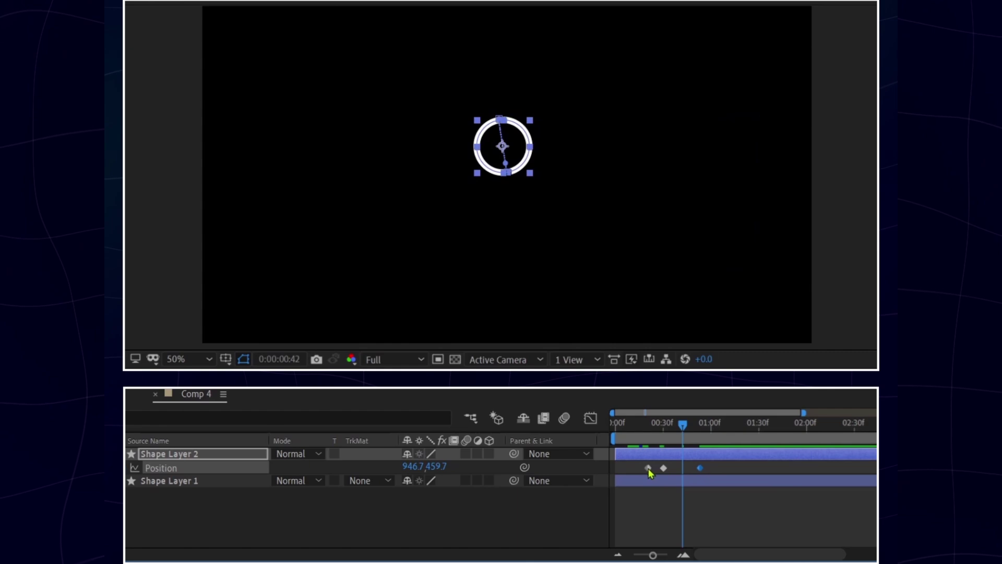
left_click_drag(513, 166, 519, 213)
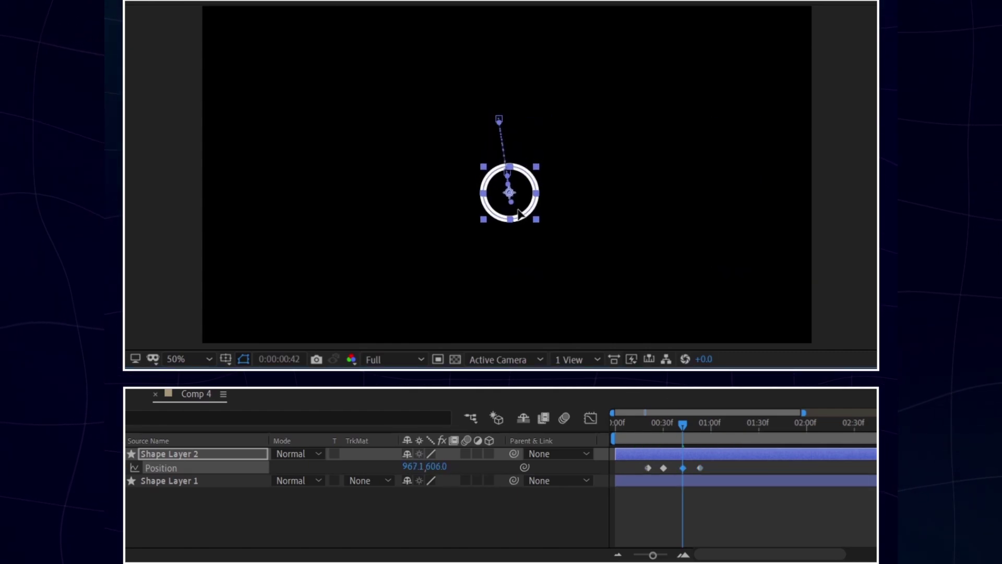
left_click_drag(681, 432, 643, 429)
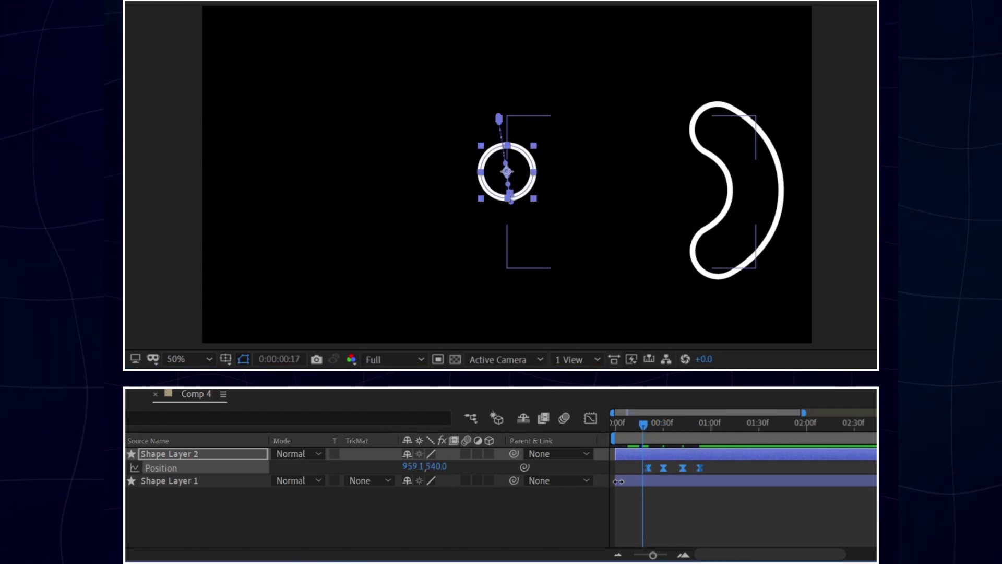
left_click(718, 461)
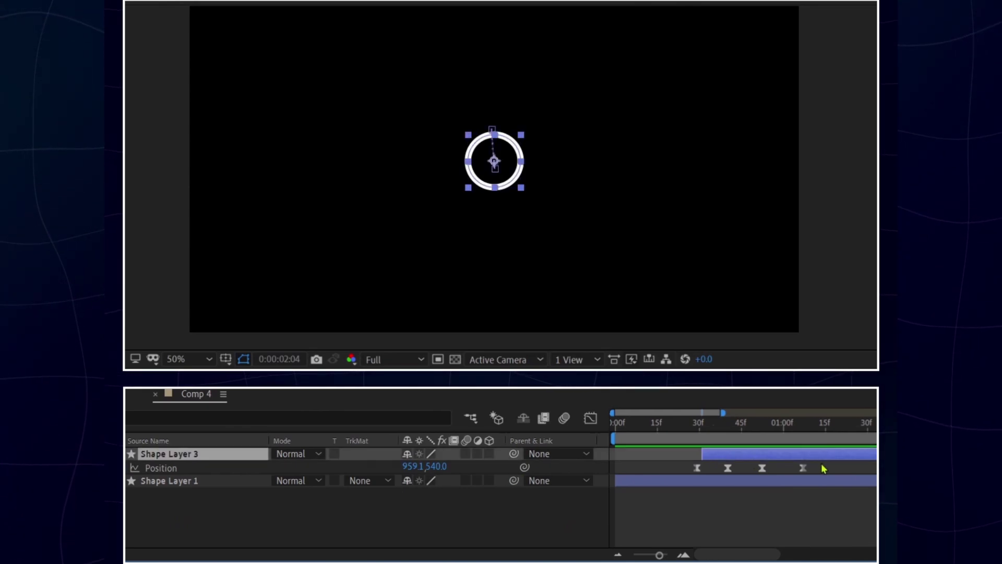